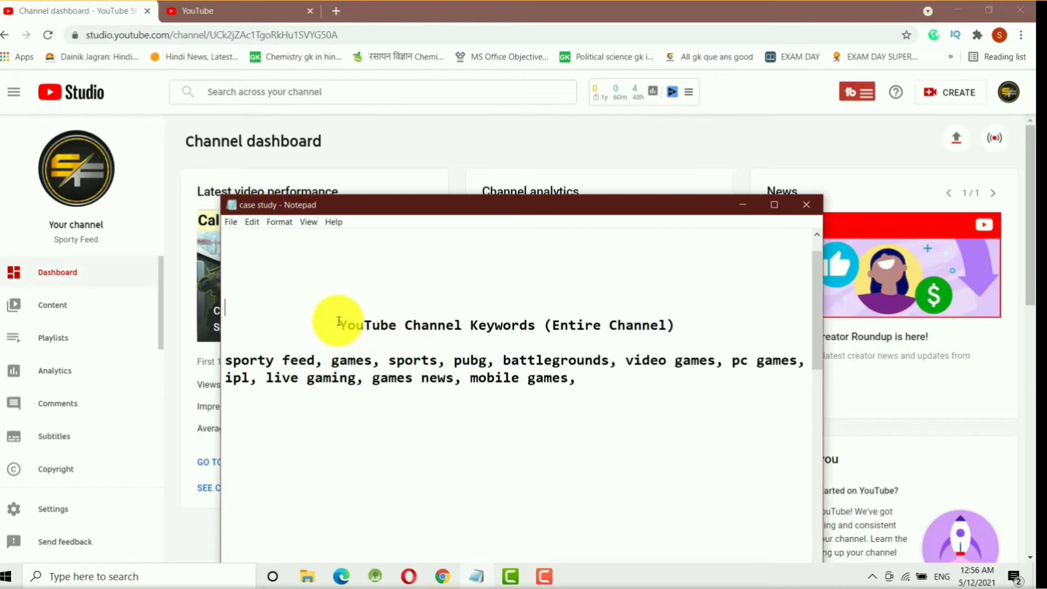
left_click_drag(339, 325, 485, 337)
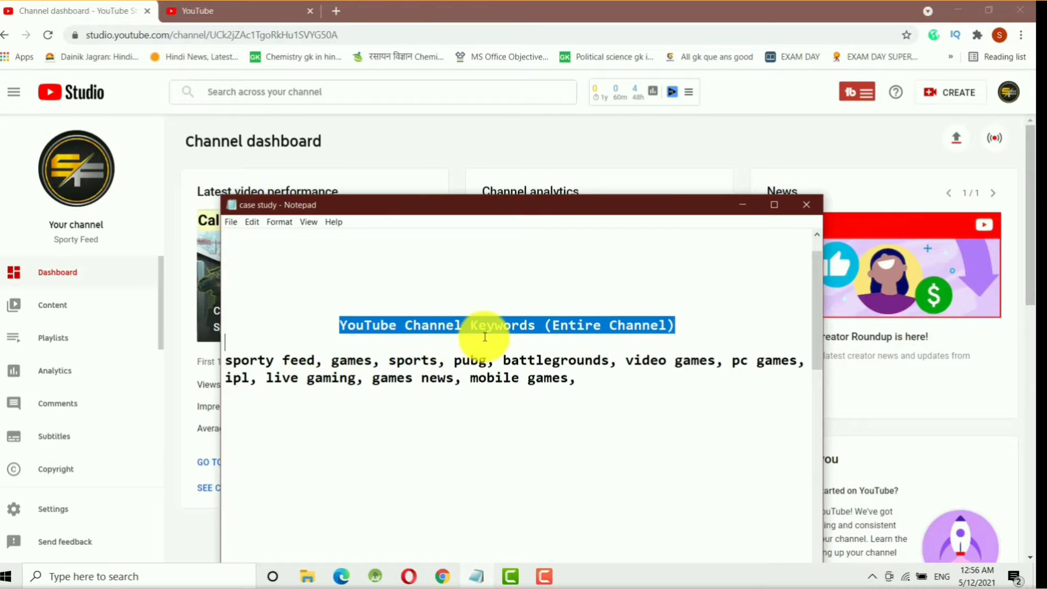
left_click(545, 326)
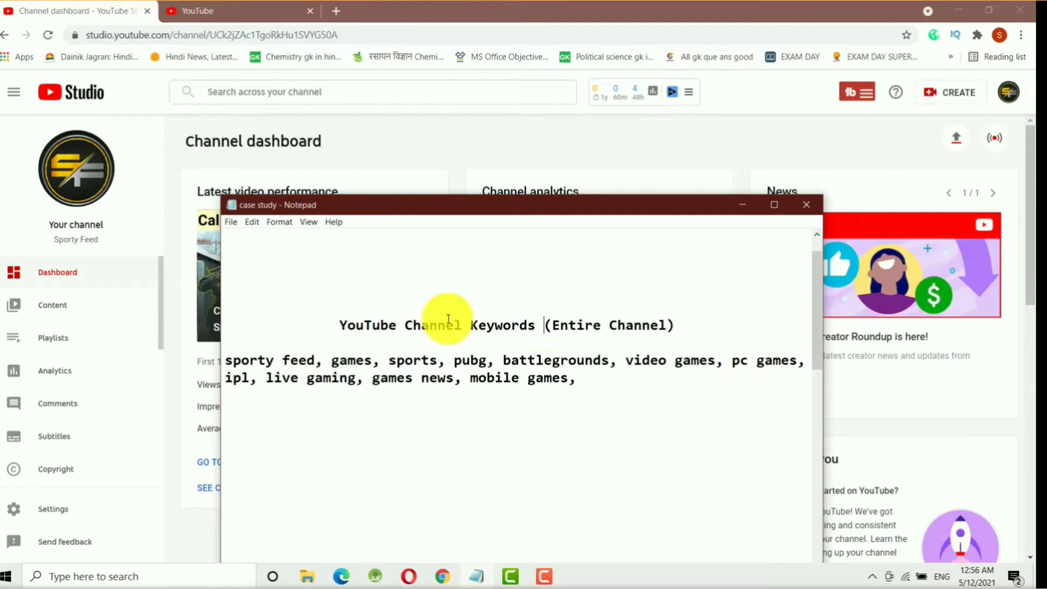
left_click_drag(324, 325, 688, 322)
left_click(687, 321)
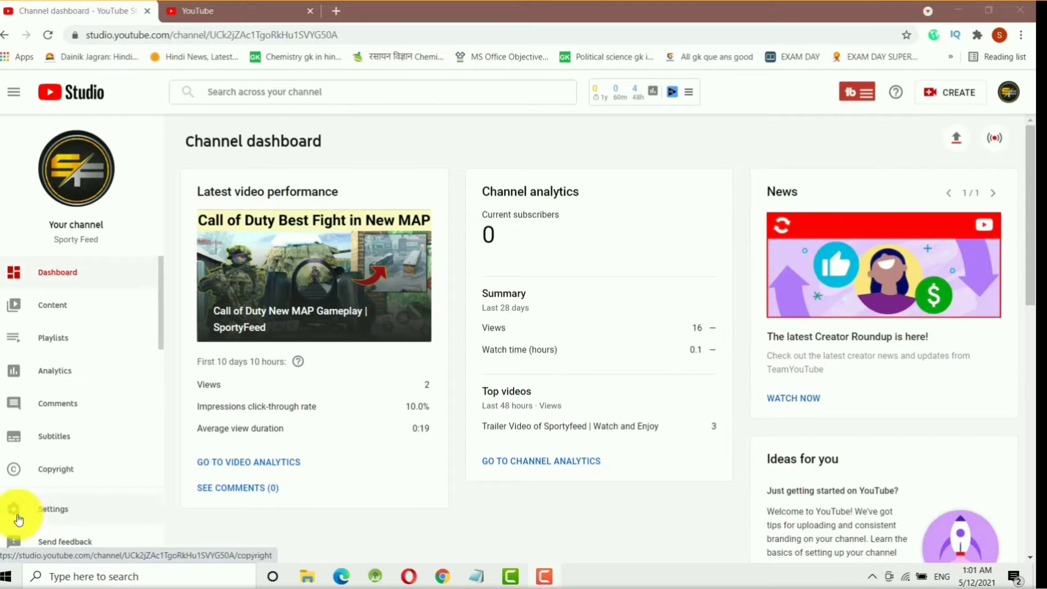
- Open the channel's basic info settings in YouTube Studio and start editing its Keywords field
left_click(54, 512)
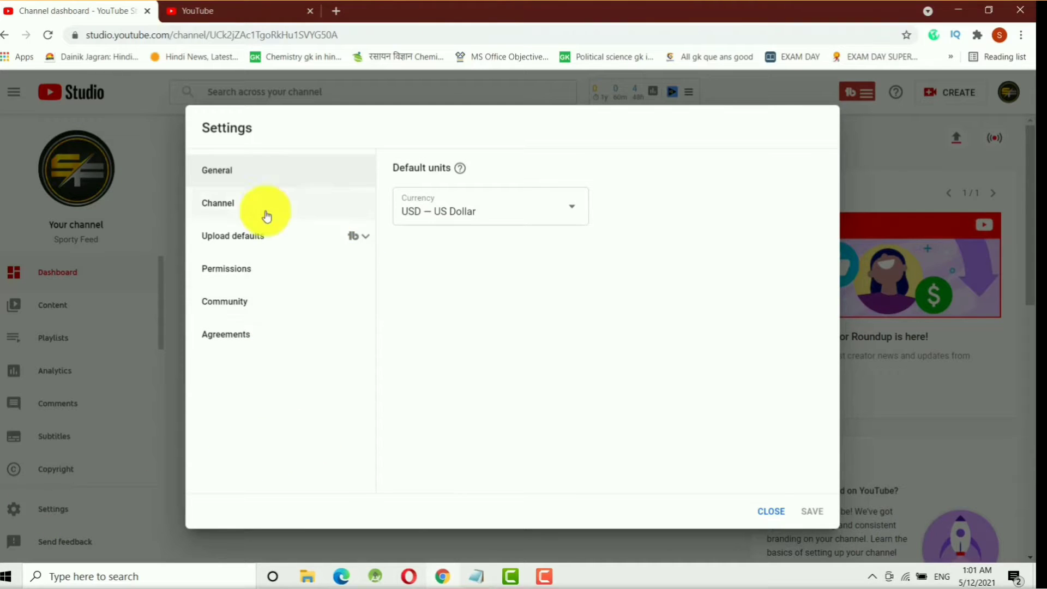
left_click(221, 206)
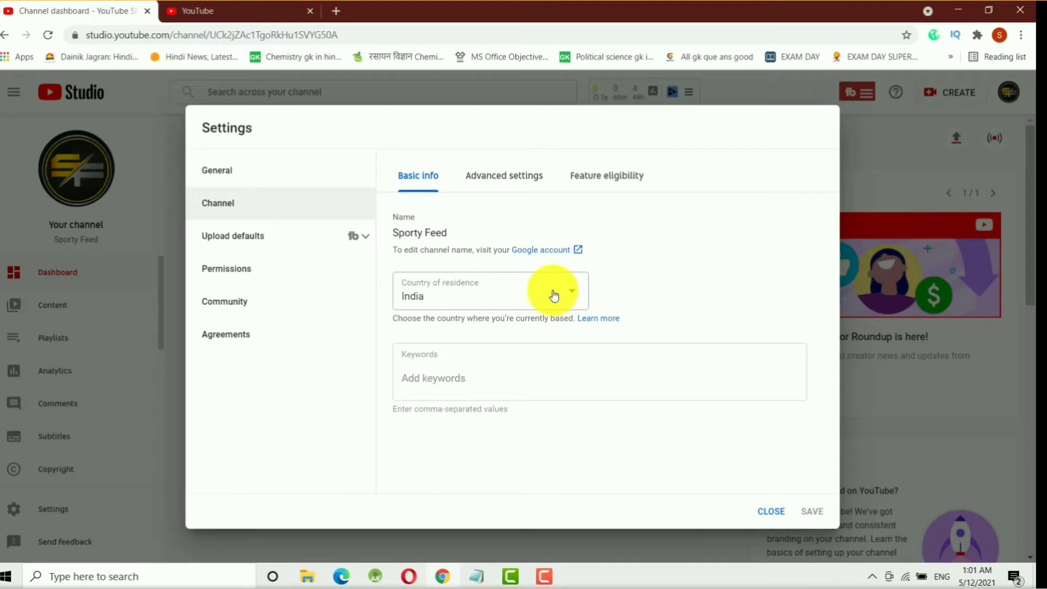
left_click(467, 377)
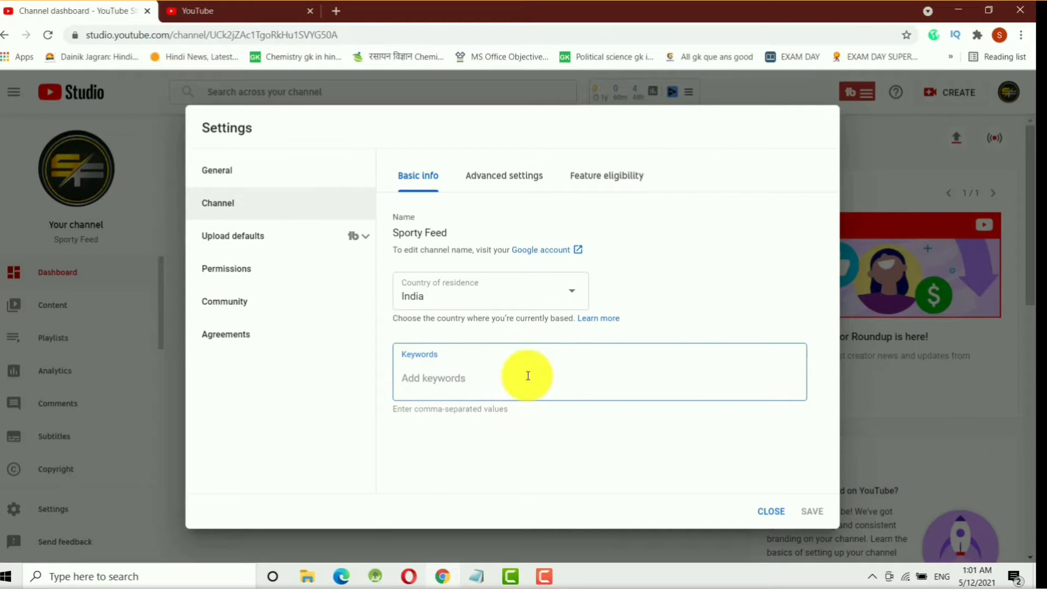
left_click(717, 294)
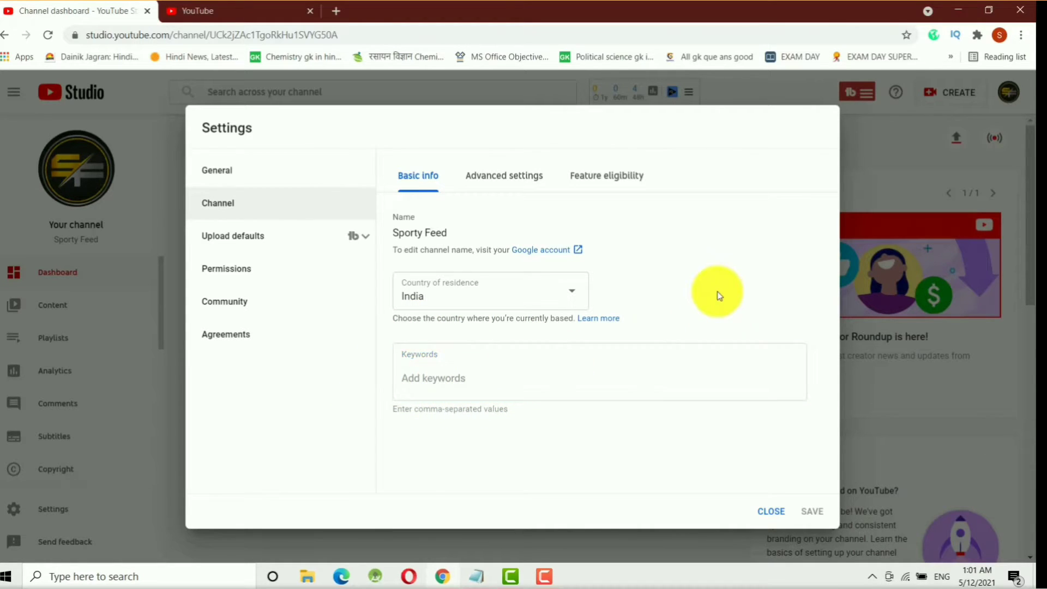
left_click(520, 371)
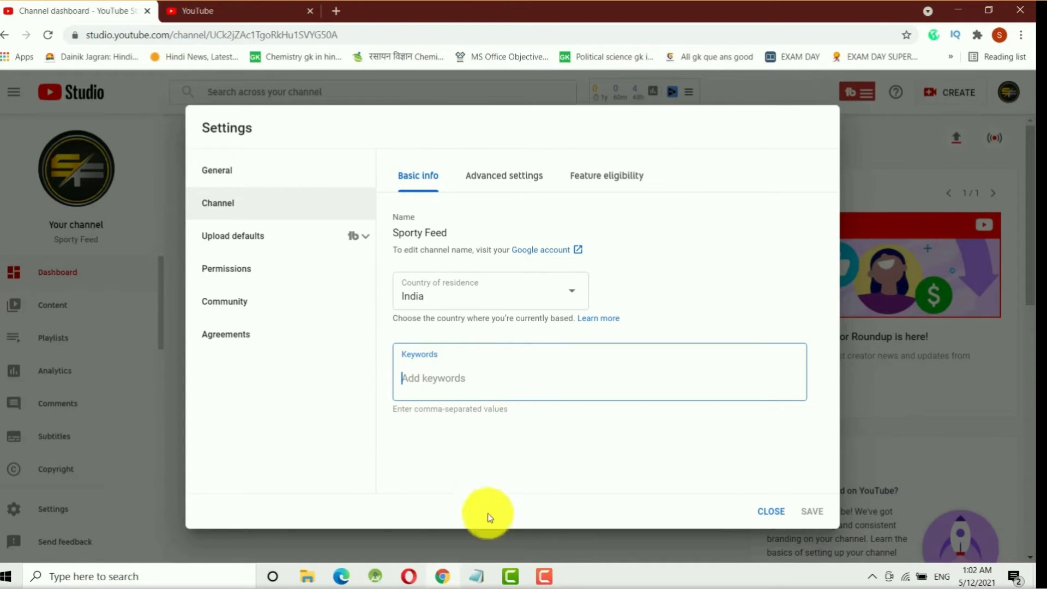
- Switch to the case study file in Notepad and copy the full keyword list, from "sporty feed" to "mobile games"
left_click(476, 577)
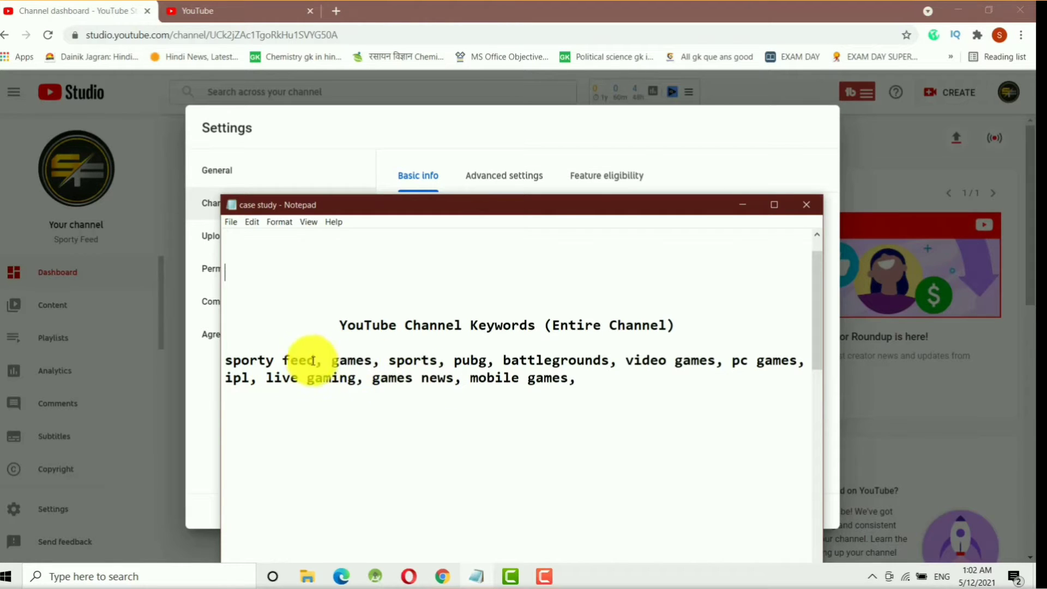
left_click(389, 353)
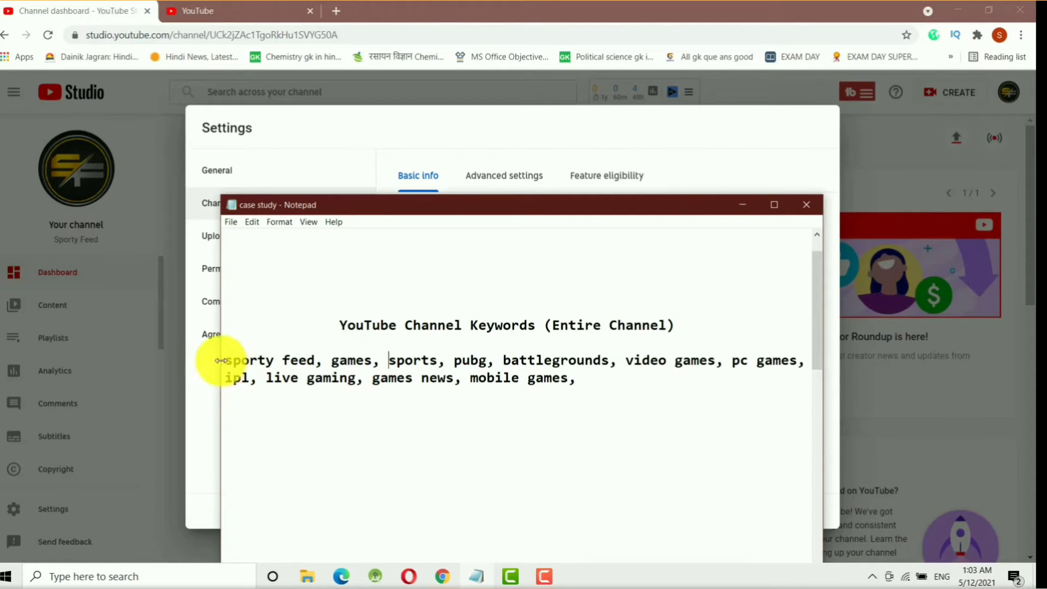
left_click_drag(227, 360, 578, 380)
key("ctrl+c")
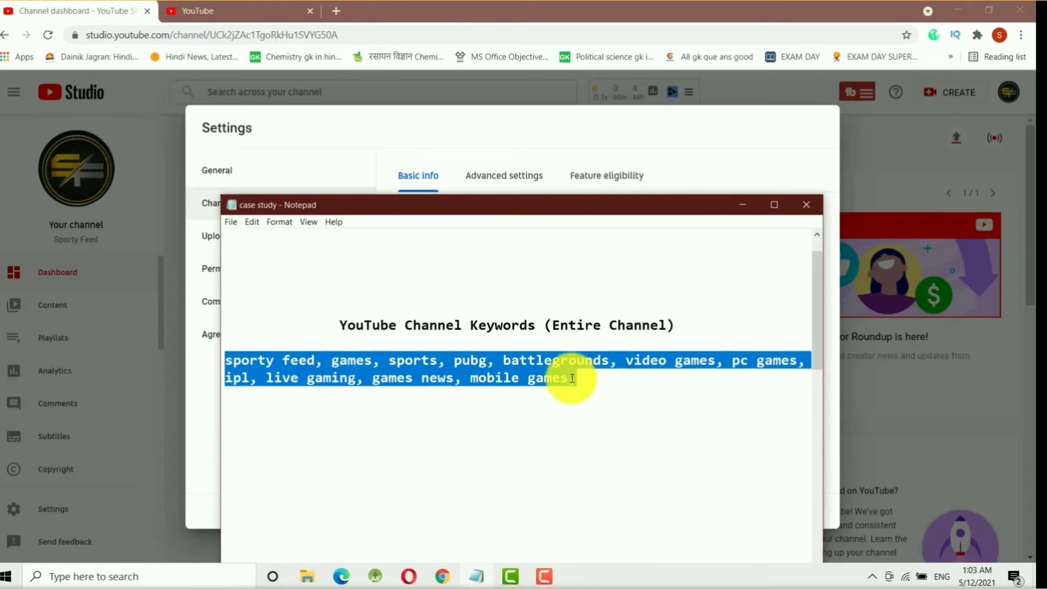
- Return to the YouTube Studio channel settings and add "sportyfeed" and "games" as separate keywords
left_click(292, 145)
left_click(505, 375)
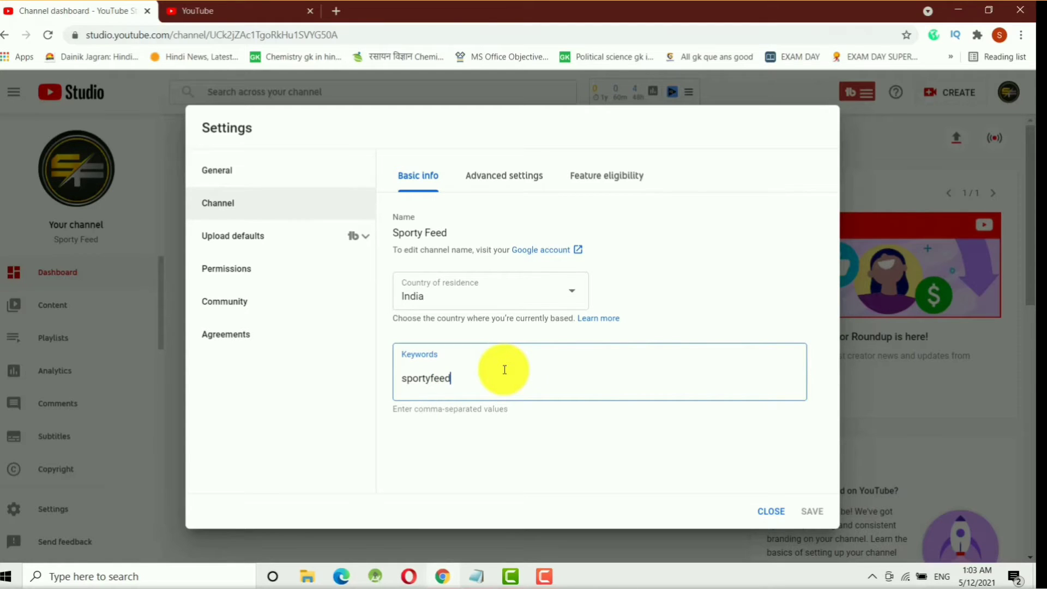
key("Return")
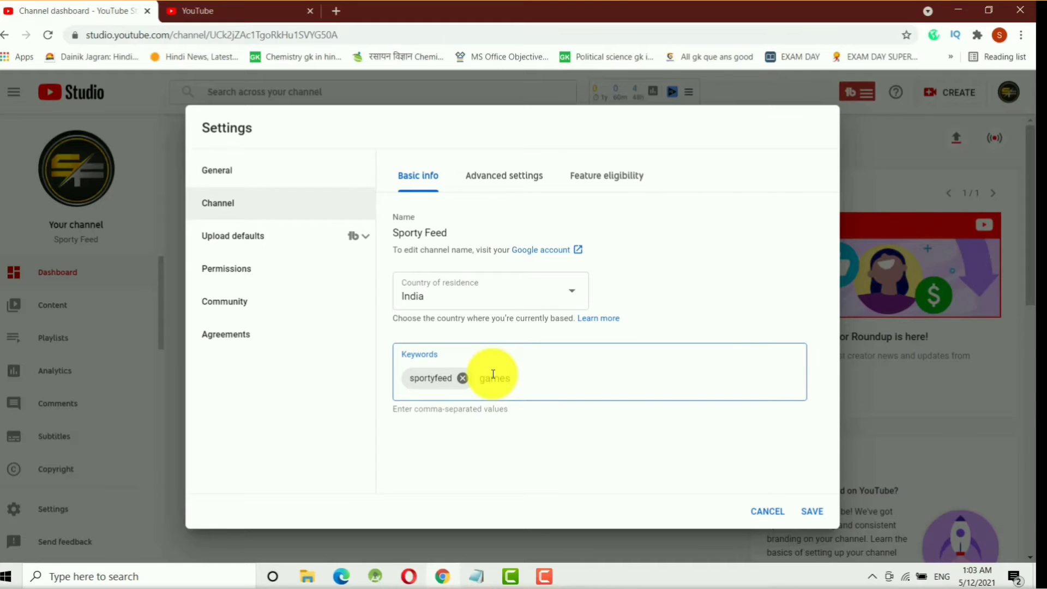
key("Return")
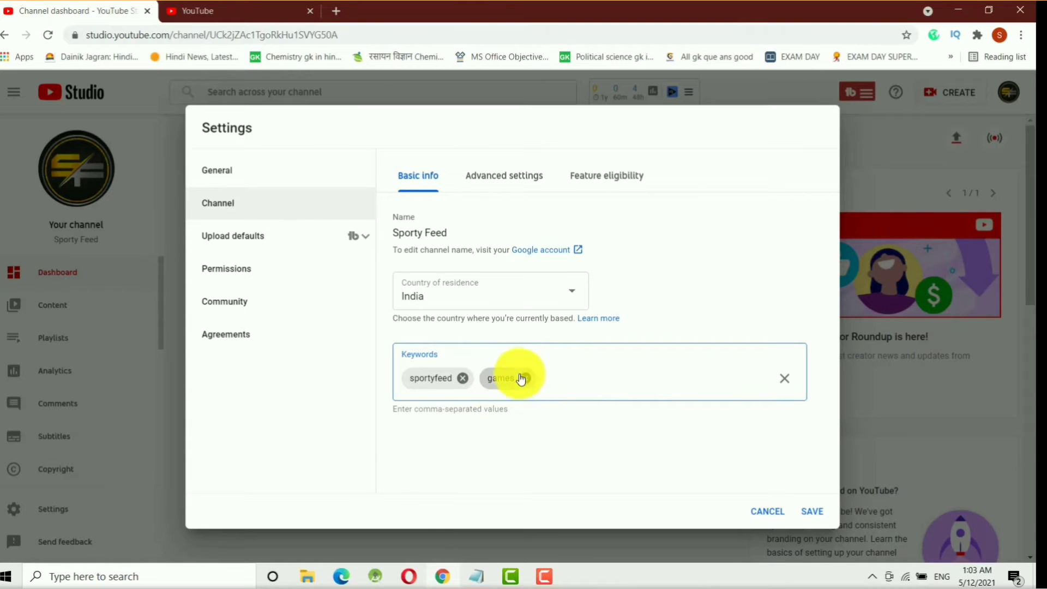
- Remove the "games" and "sportyfeed" entries from the channel's keywords
left_click(462, 380)
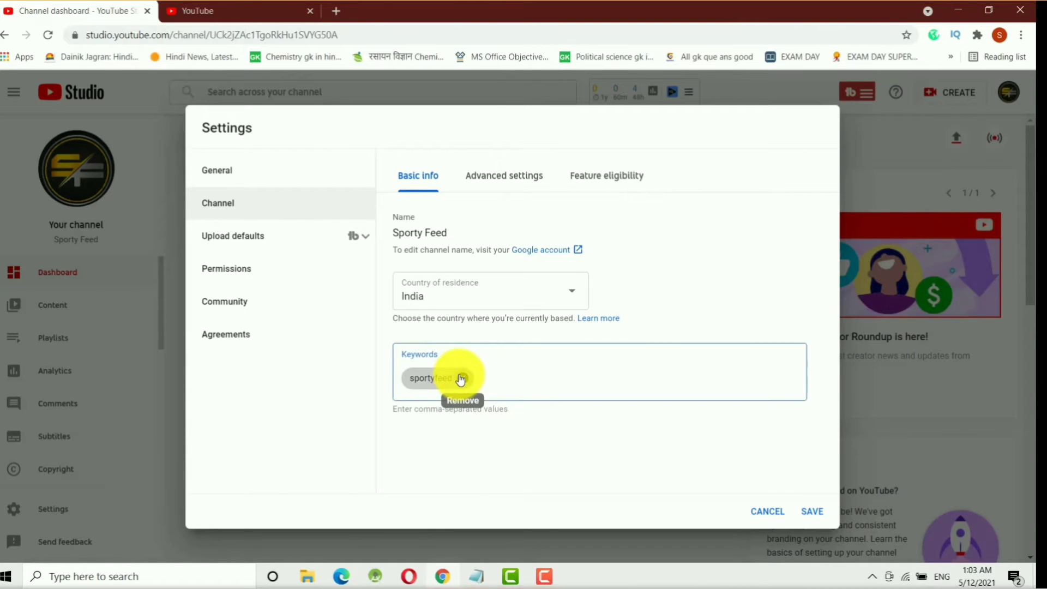
left_click(460, 380)
left_click(460, 381)
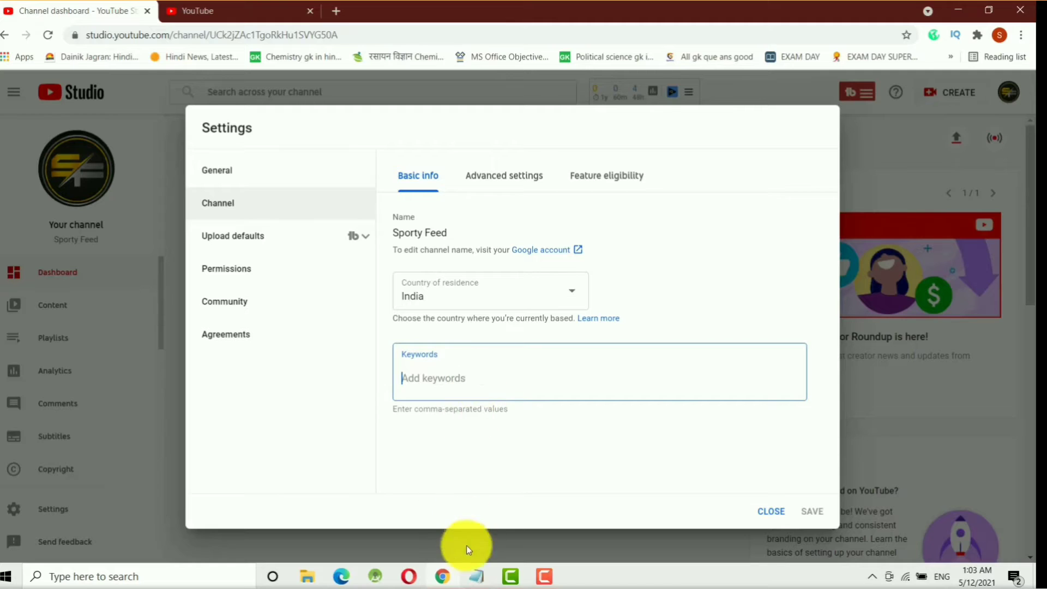
- Paste the keyword list copied from Notepad into the channel's Keywords field and save the settings
left_click(475, 577)
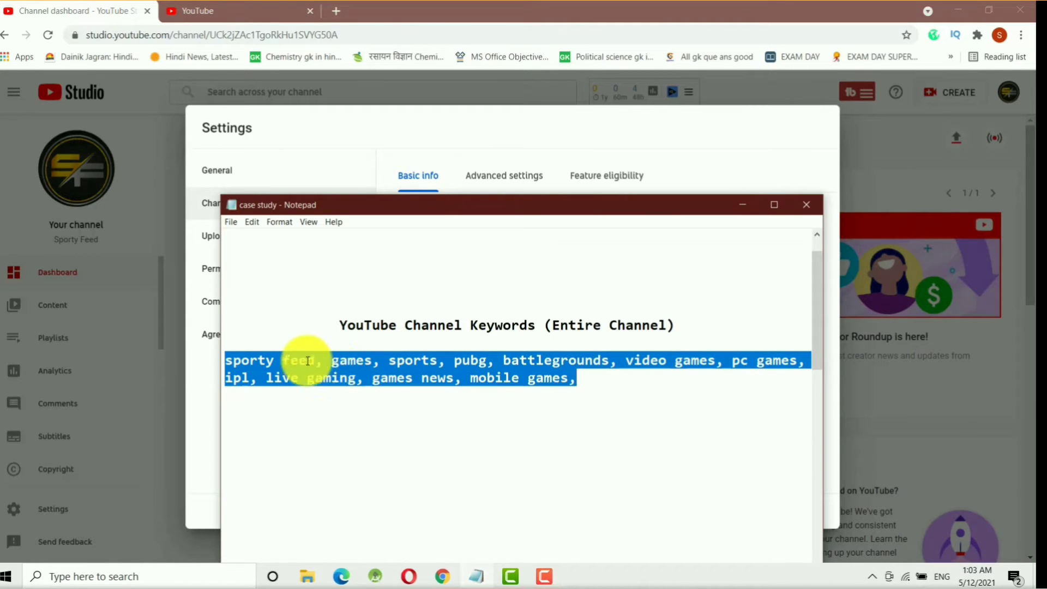
left_click(297, 172)
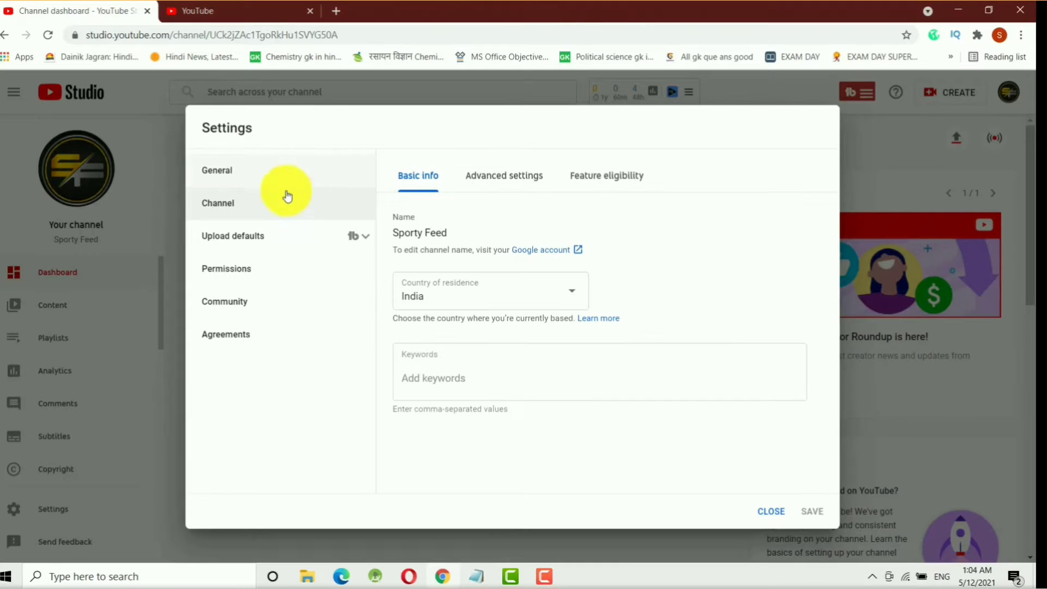
left_click(286, 180)
left_click(243, 205)
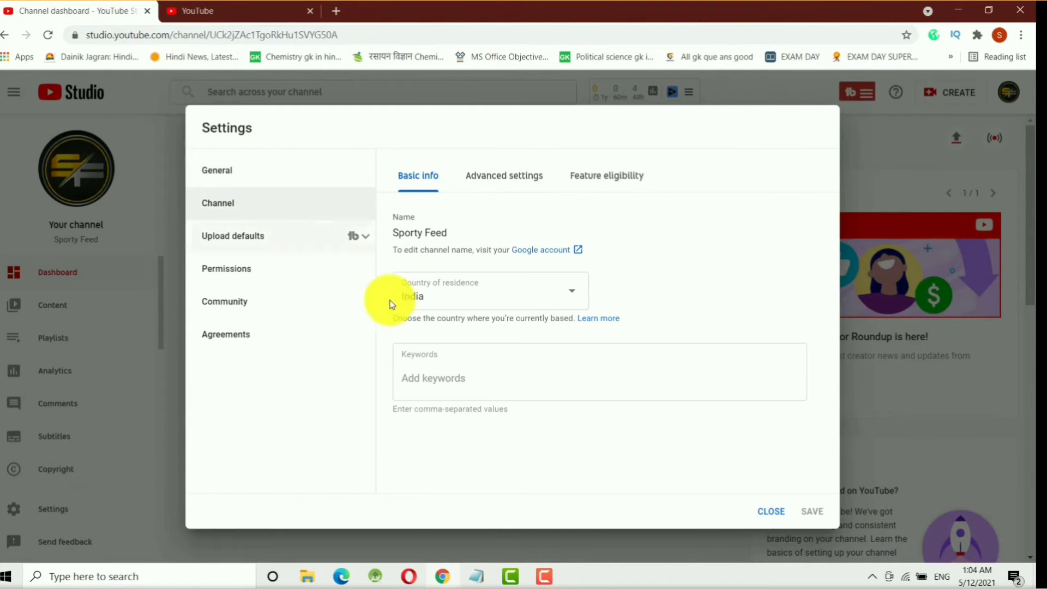
left_click(473, 373)
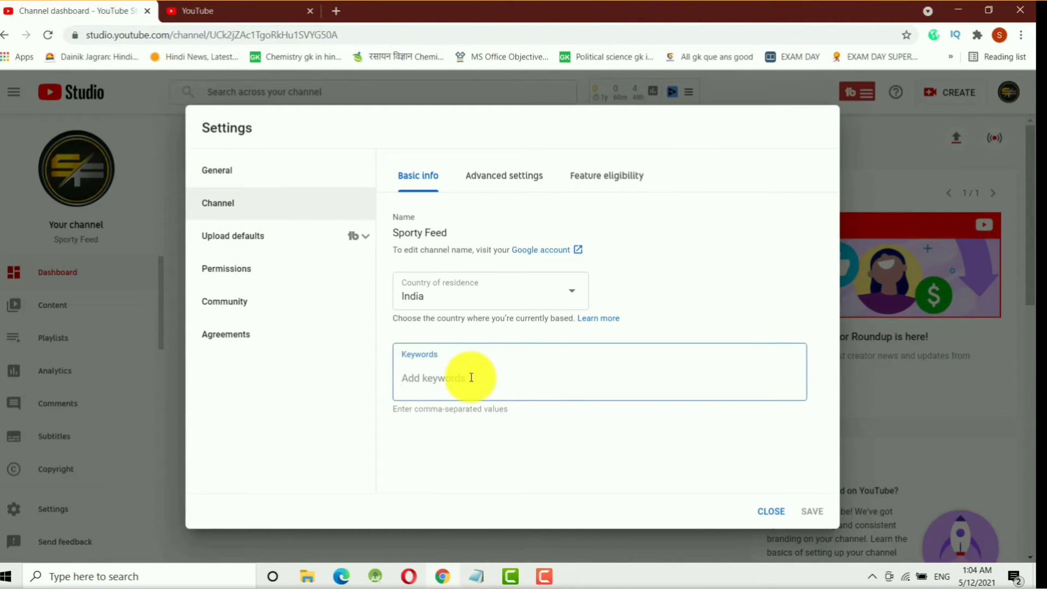
key("ctrl+v")
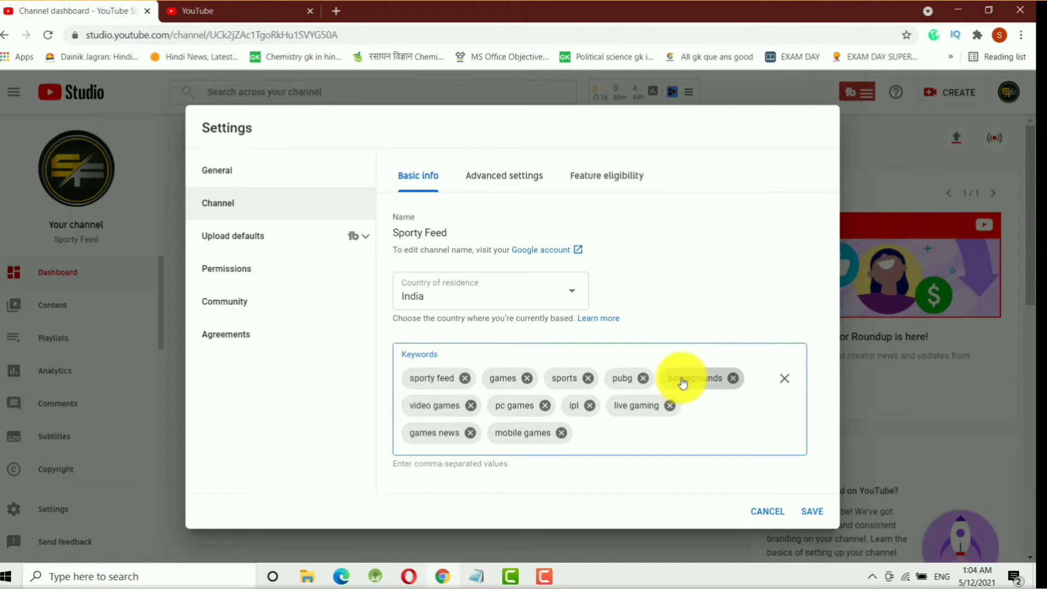
mouse_move(579, 414)
left_mouse_down()
mouse_move(603, 422)
mouse_move(578, 403)
left_mouse_up()
left_click(599, 434)
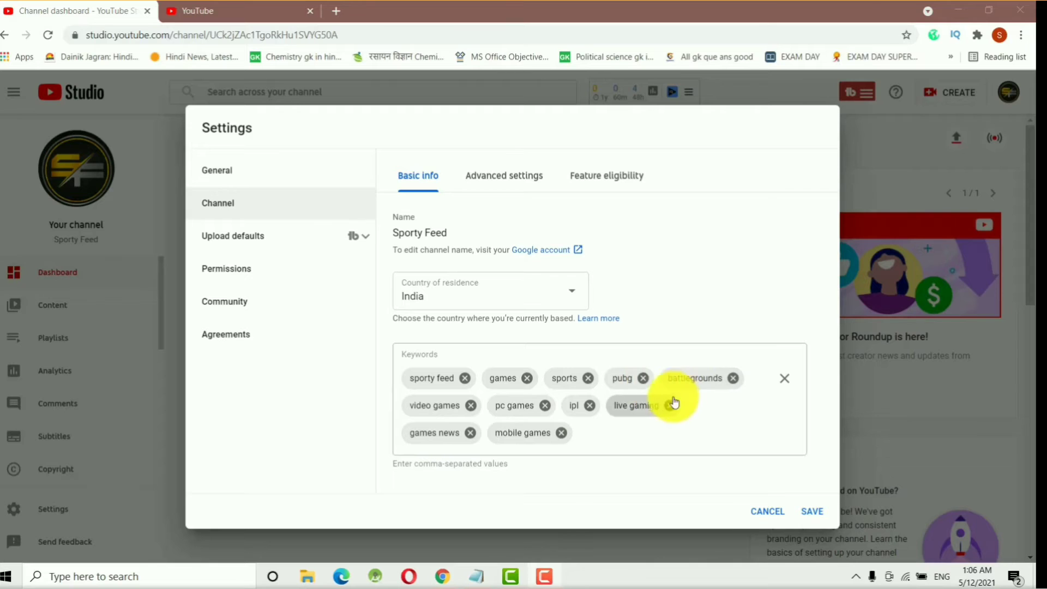
left_click(810, 514)
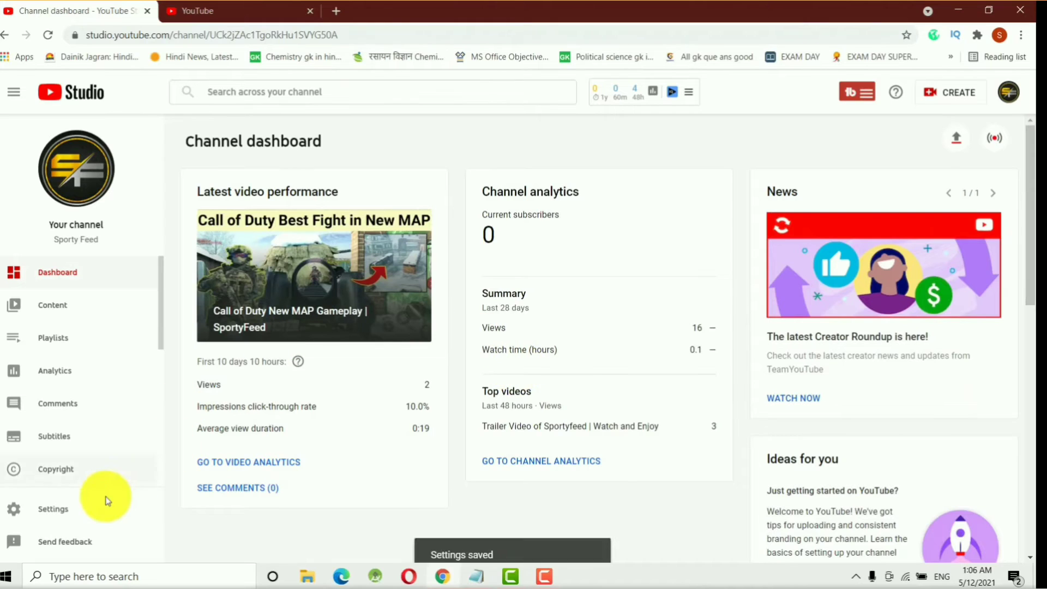
- Reopen the channel's basic info settings and review the saved keywords
left_click(52, 510)
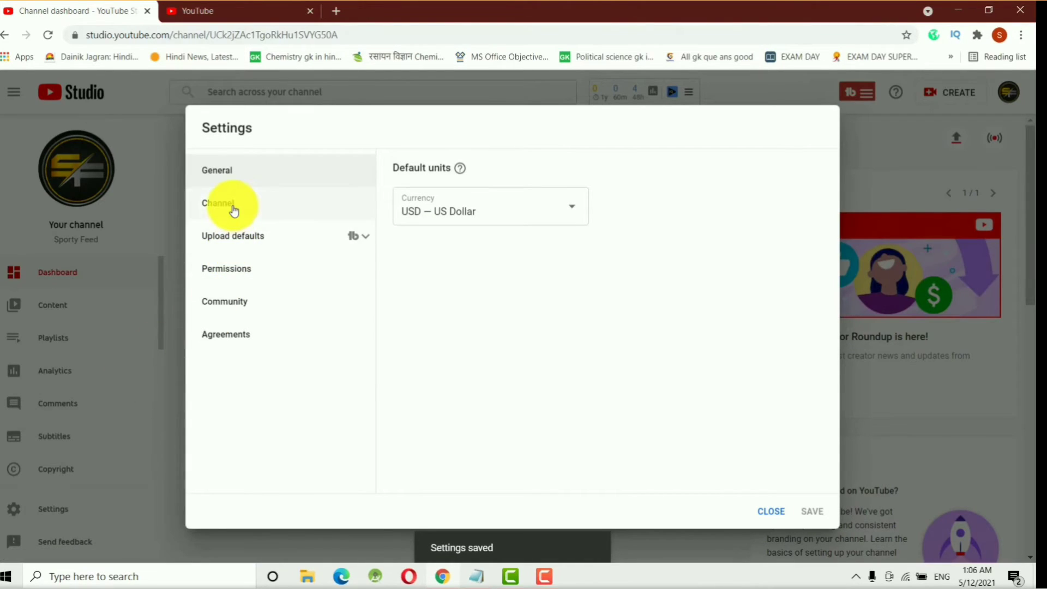
left_click(234, 206)
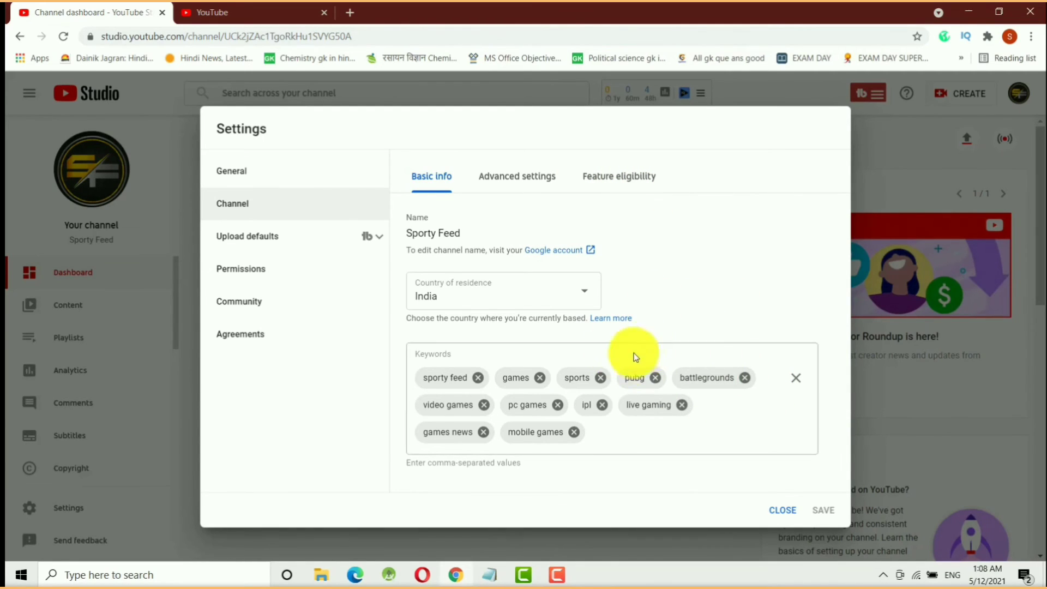
left_click_drag(718, 380, 712, 371)
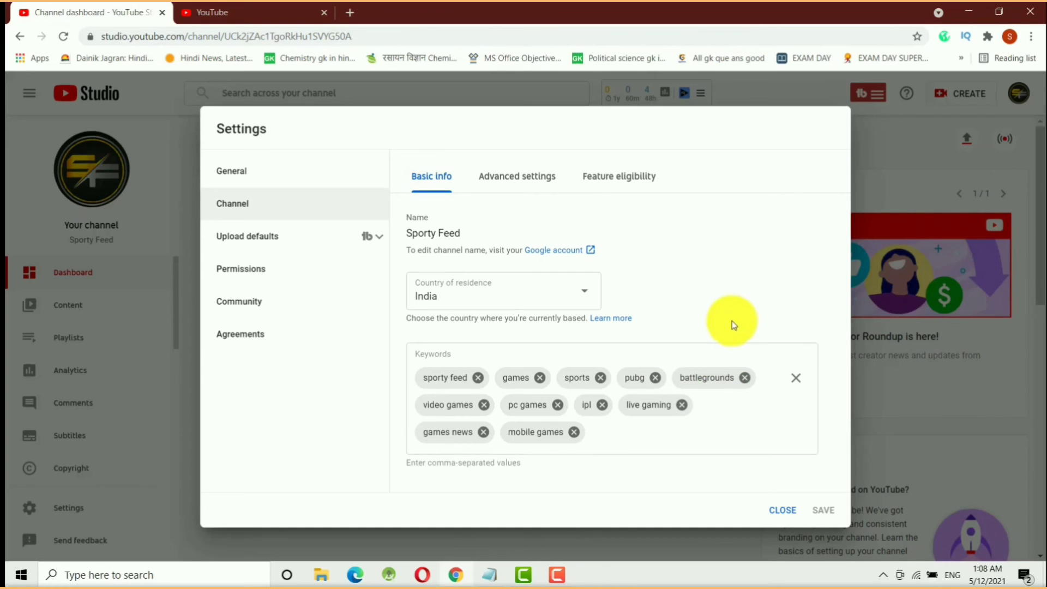